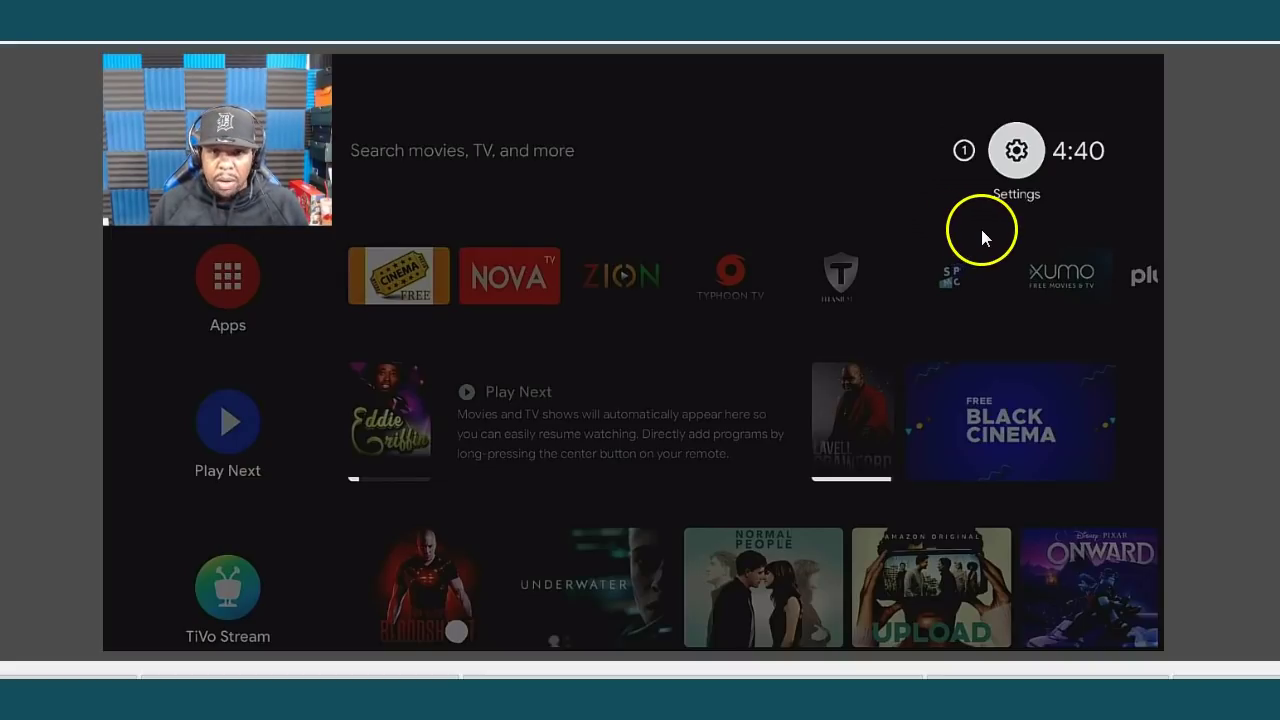
# Go to Settings > Device Preferences > About, scroll down to Build and select it once
pyautogui.click(1005, 130)
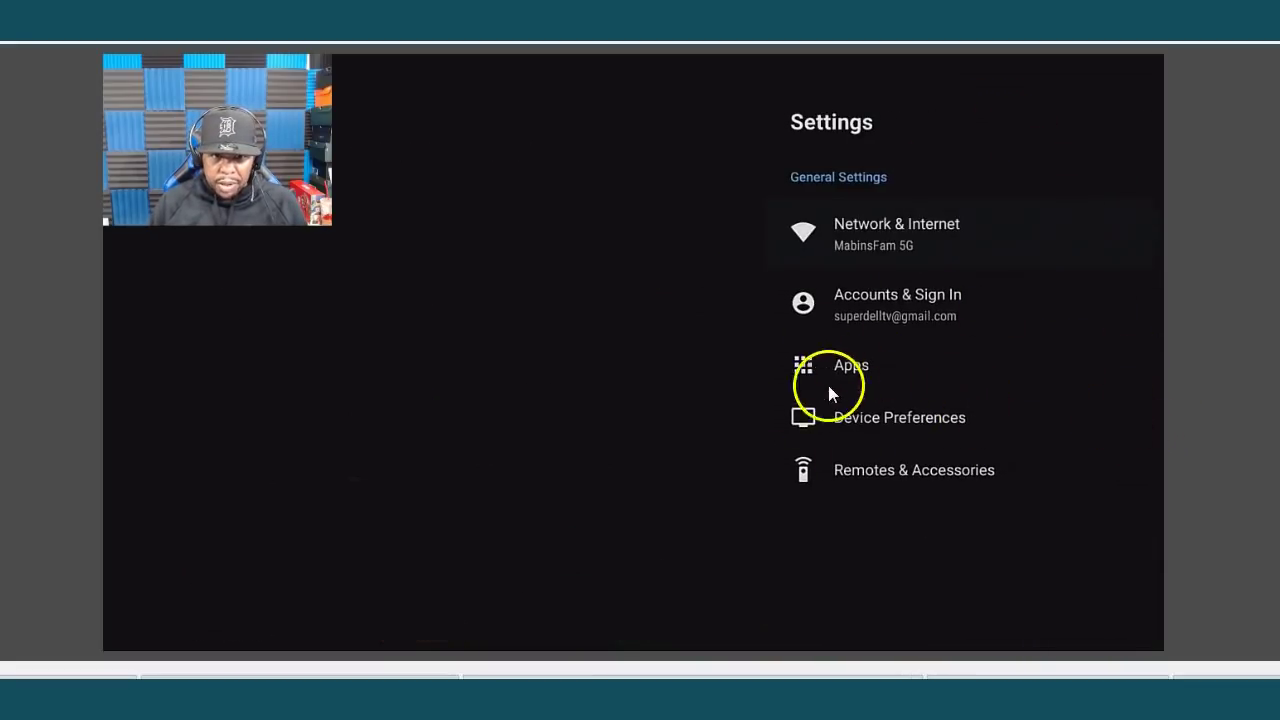
pyautogui.click(928, 410)
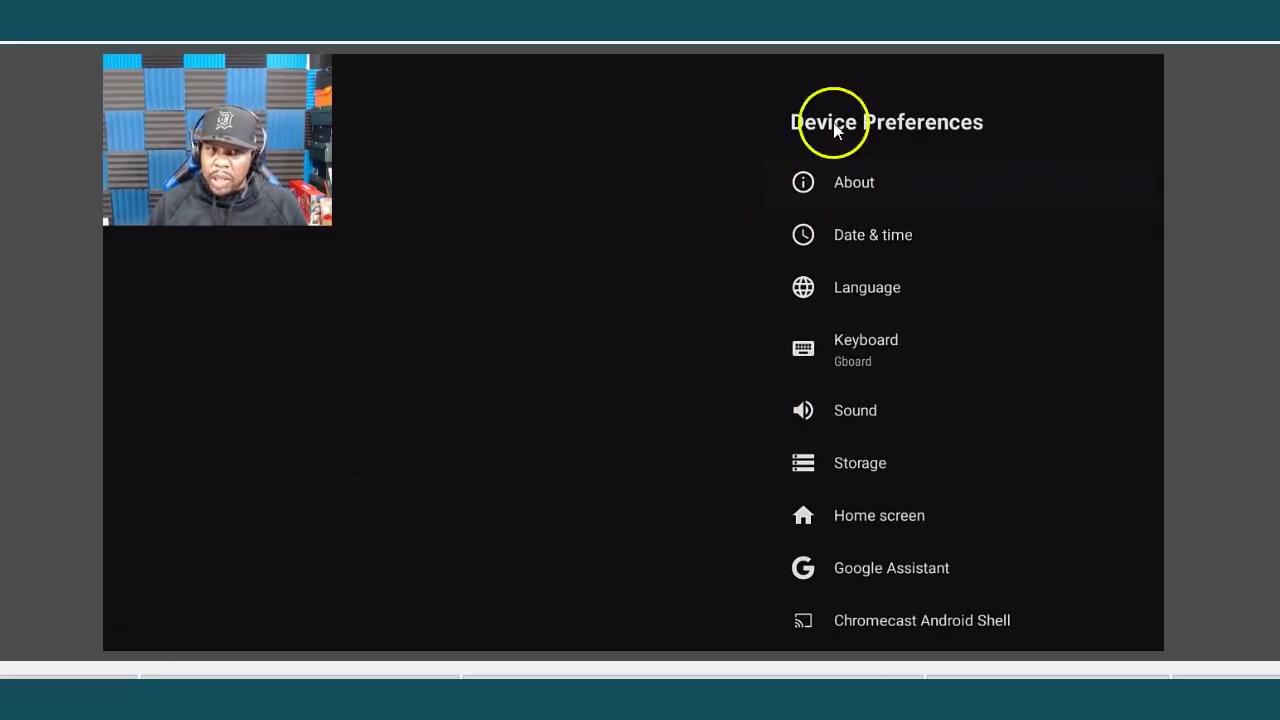
pyautogui.click(876, 182)
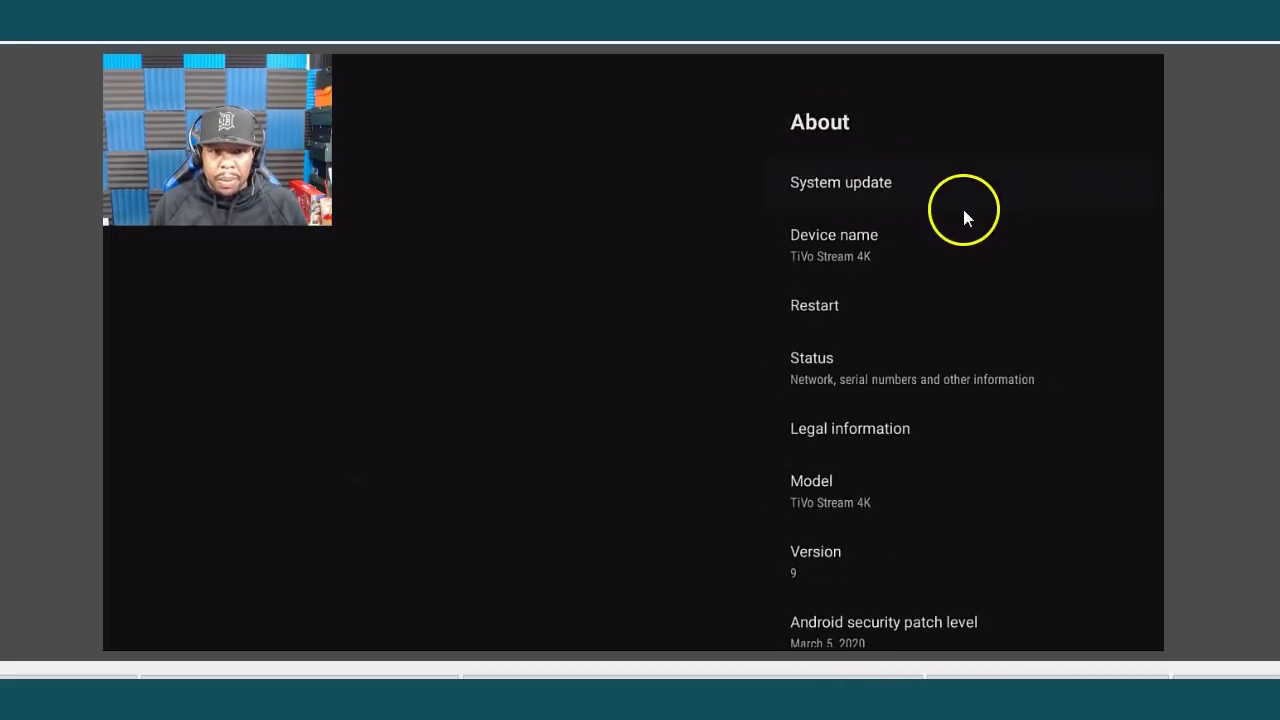
pyautogui.scroll(-7, 1019, 275)
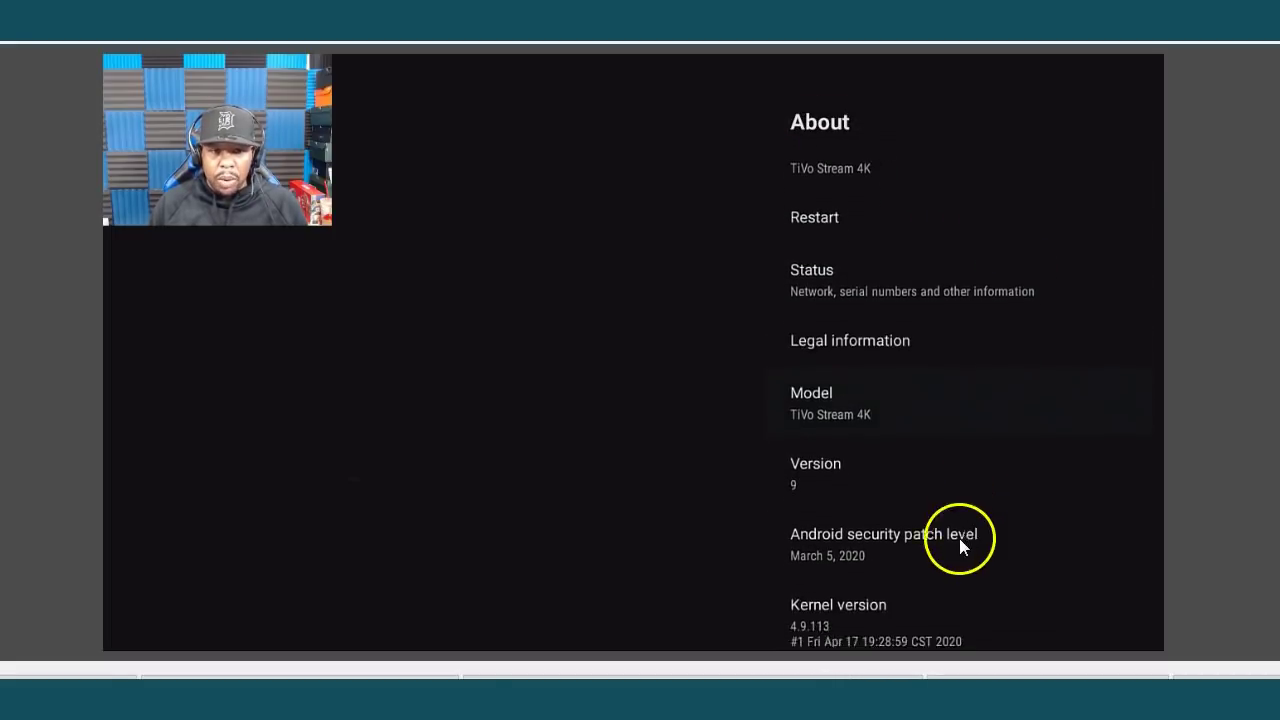
pyautogui.scroll(-2, 875, 558)
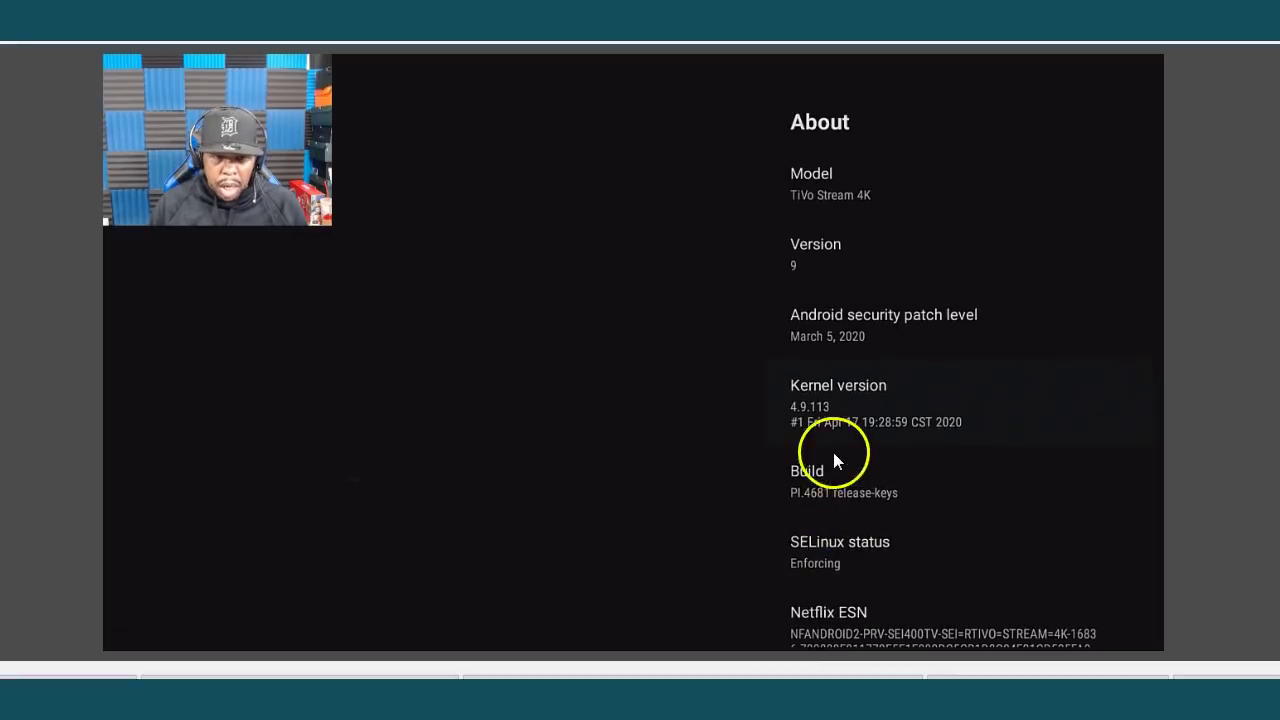
pyautogui.scroll(-1, 851, 501)
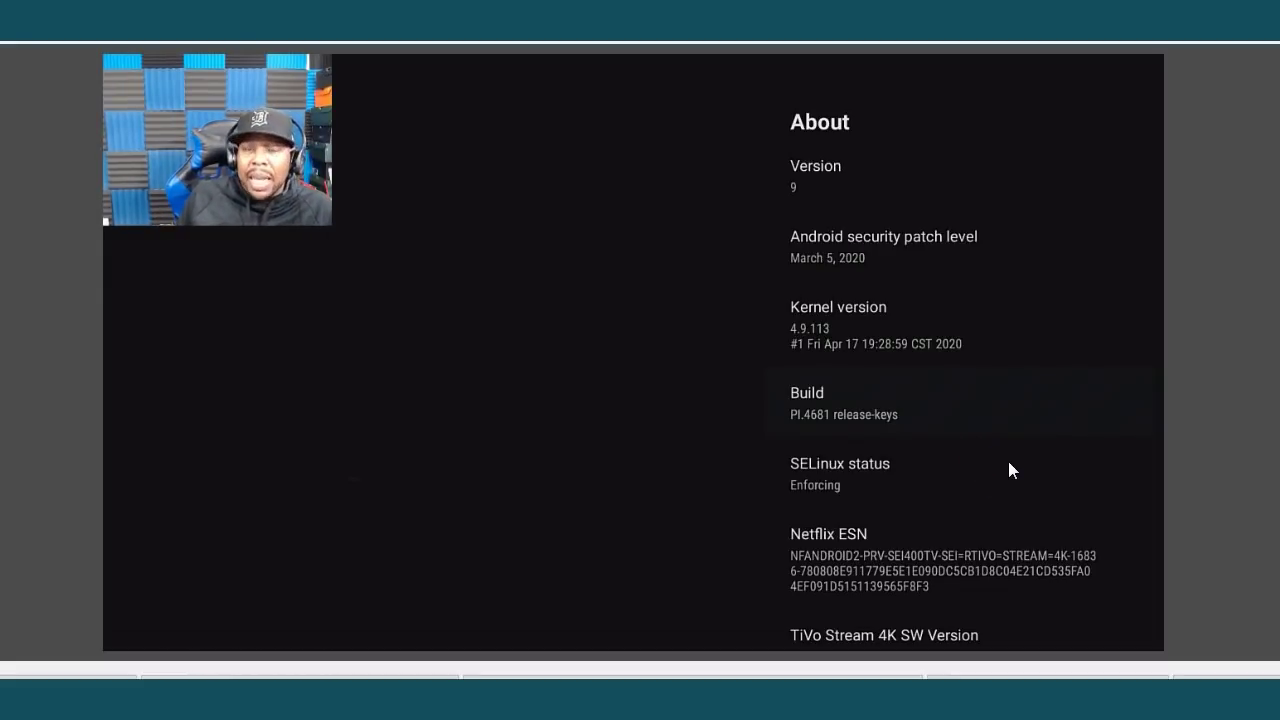
pyautogui.press('Return')
pyautogui.press('Return')
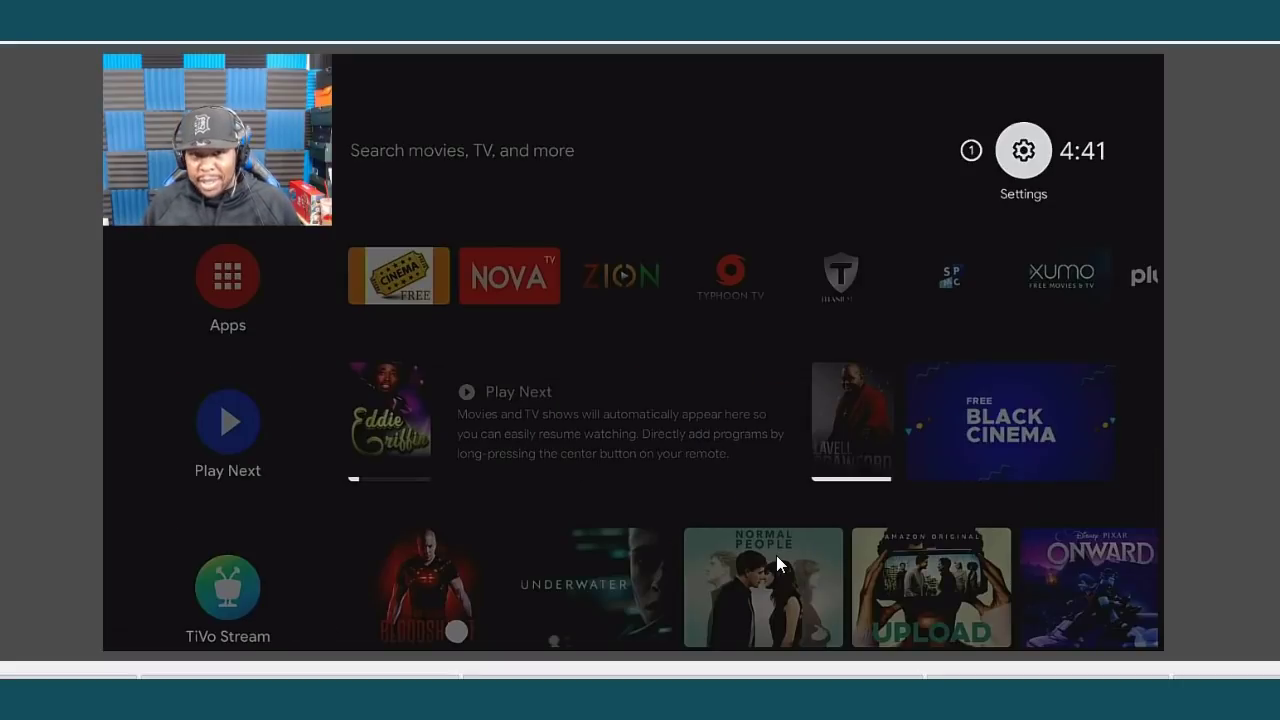
# From the home screen, return to Settings and reopen About under Device Preferences
pyautogui.press('Left')
pyautogui.press('Right')
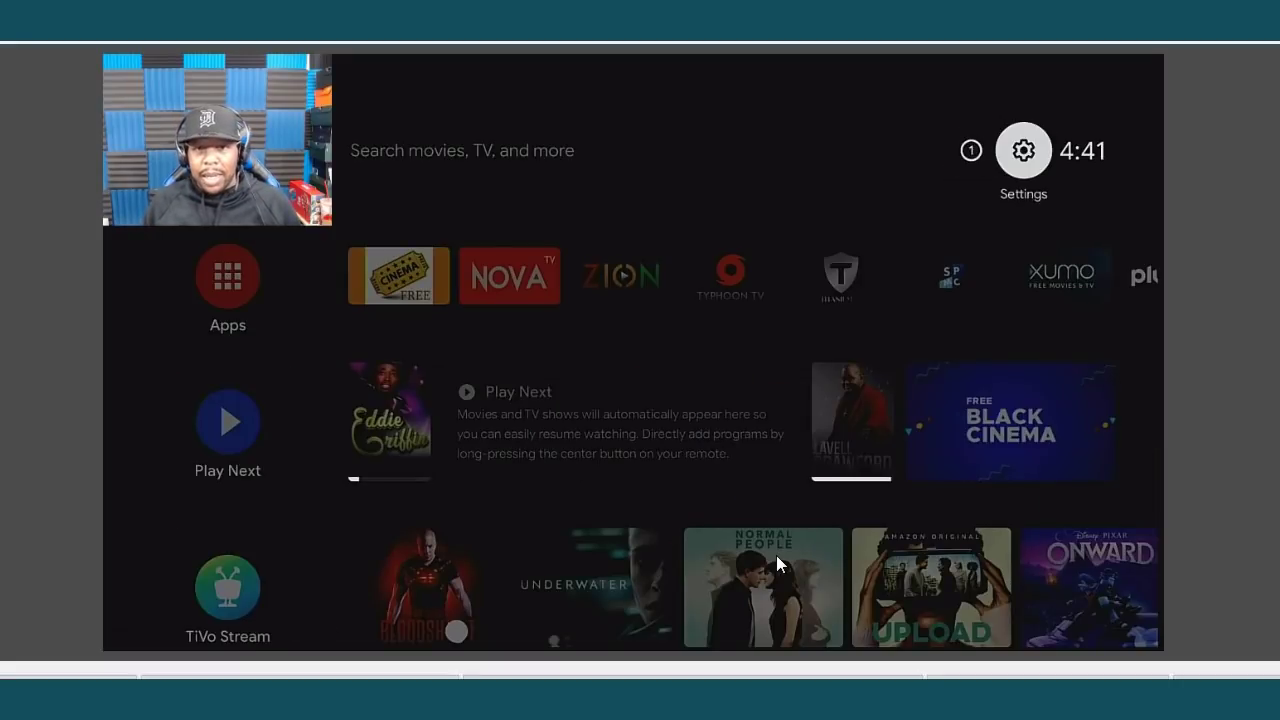
pyautogui.press('Return')
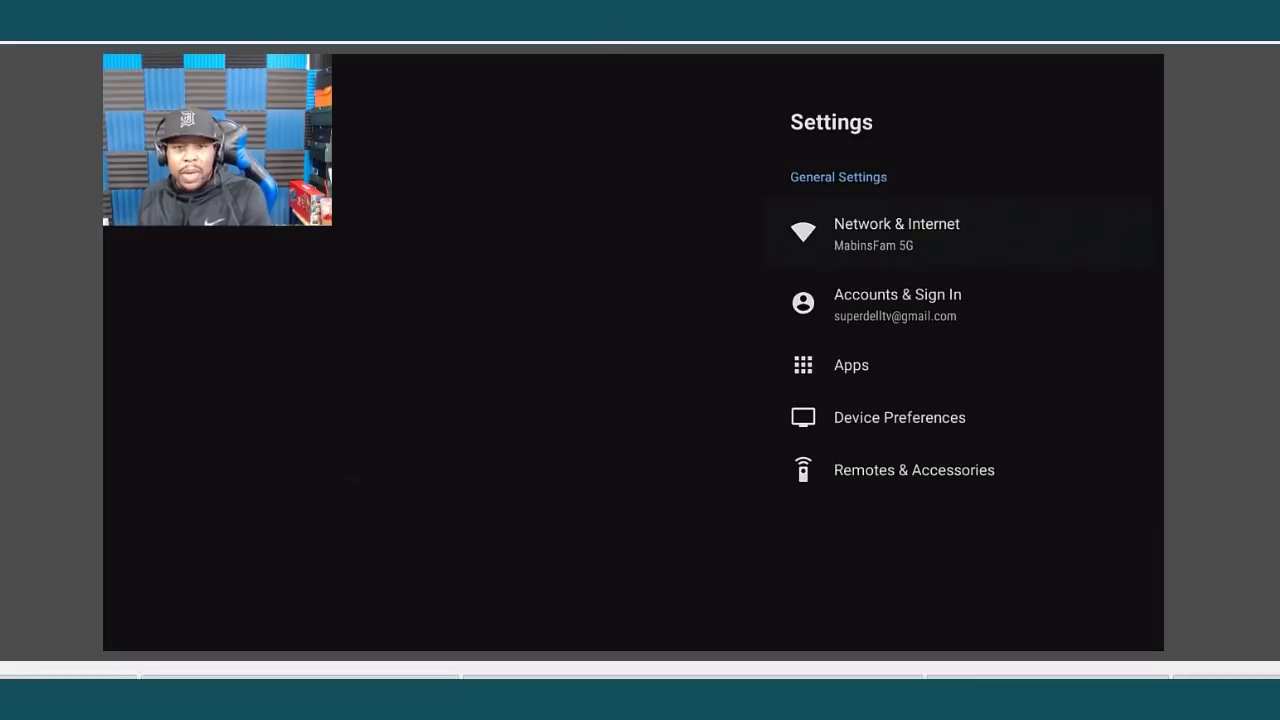
pyautogui.press('Down')
pyautogui.press('Down')
pyautogui.press('Return')
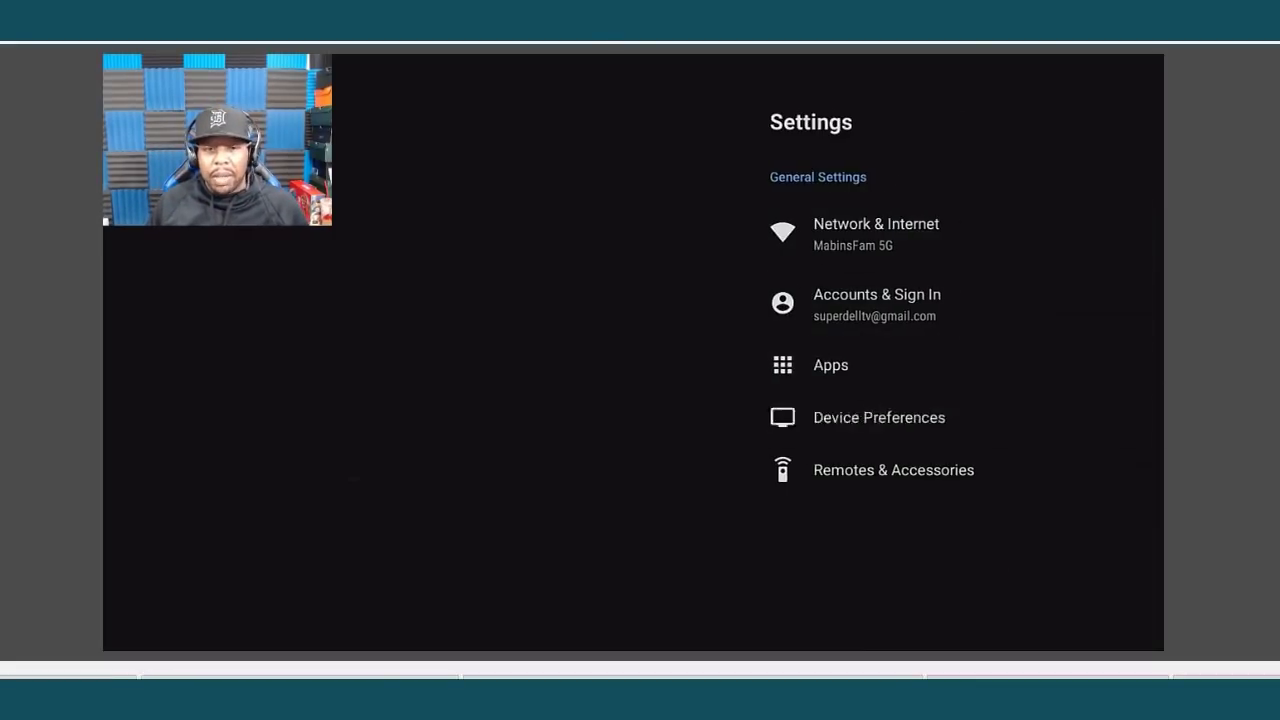
pyautogui.press('Return')
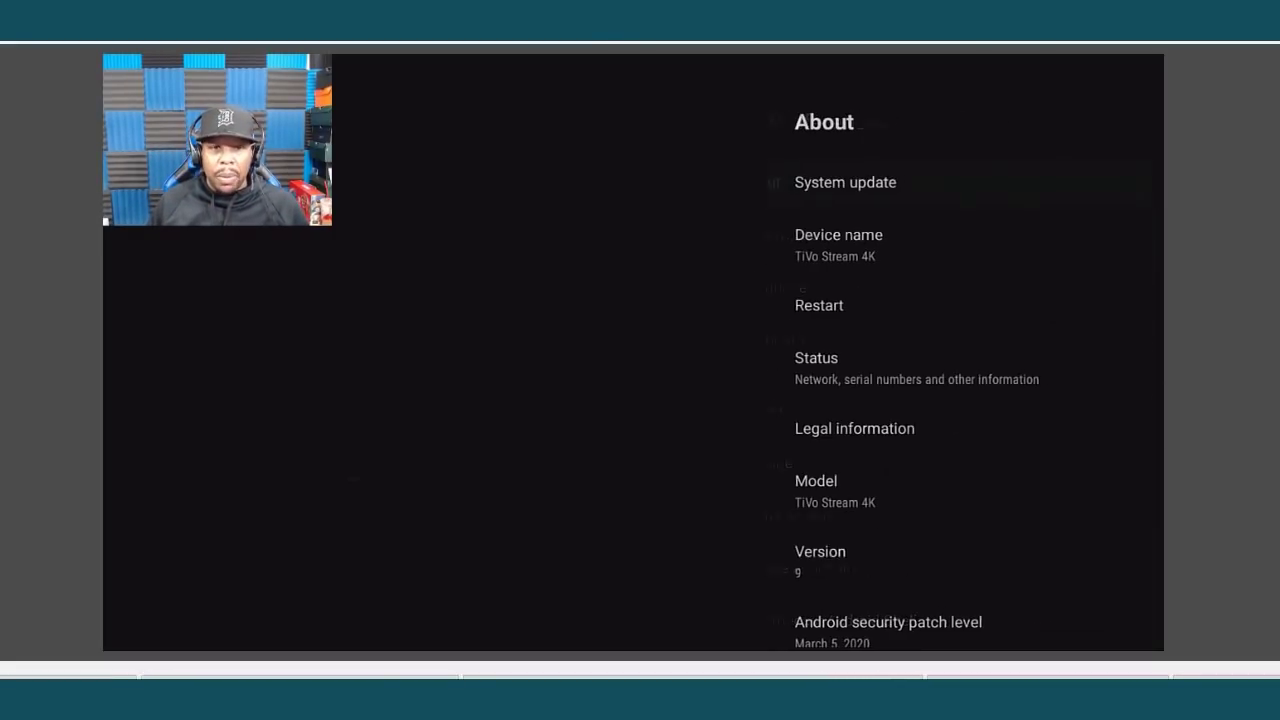
# Keep selecting Build until 'You are now a developer!' appears, then return to Device Preferences
pyautogui.press('Down')
pyautogui.press('Down')
pyautogui.press('Down')
pyautogui.press('Down')
pyautogui.press('Down')
pyautogui.press('Down')
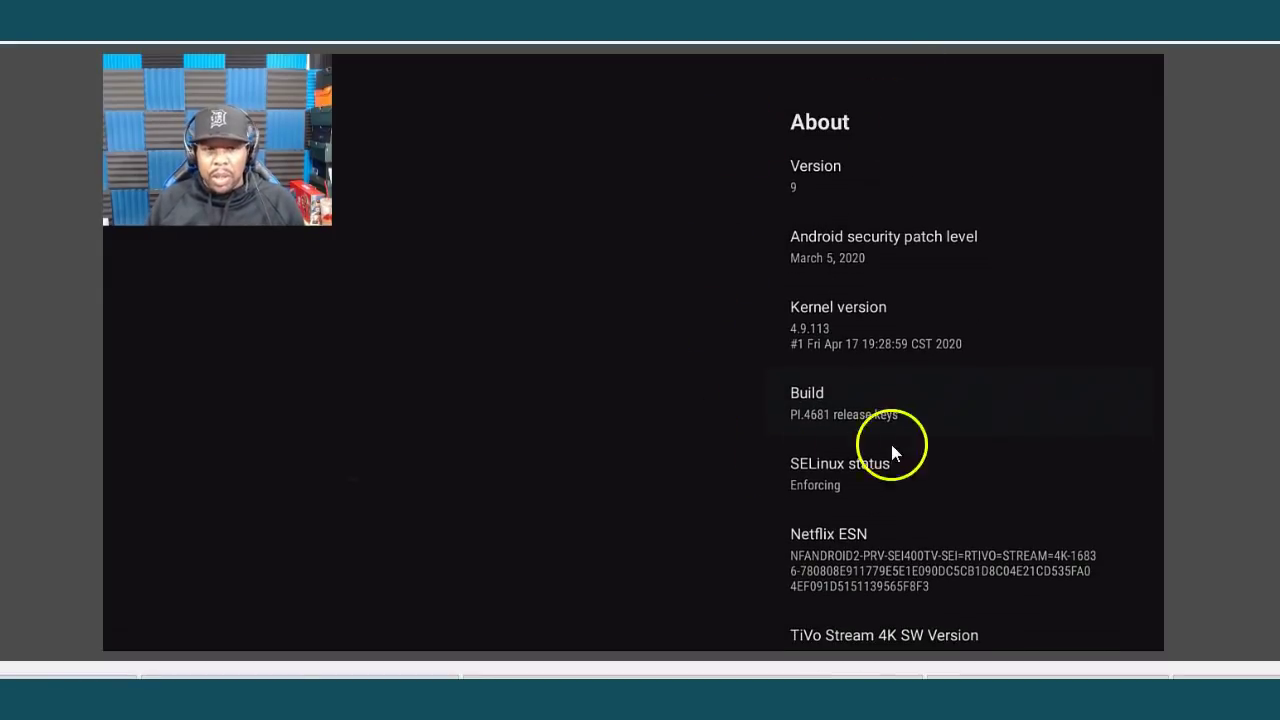
pyautogui.press('Return')
pyautogui.press('Return')
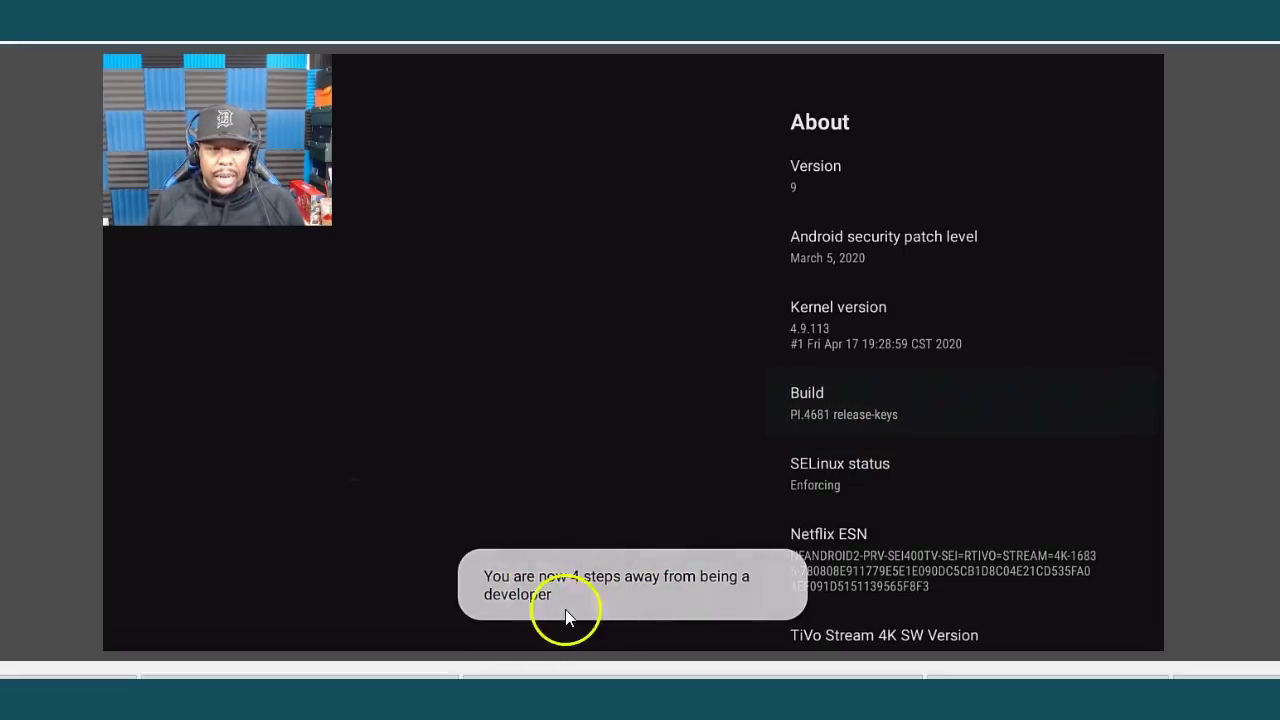
pyautogui.press('Return')
pyautogui.press('Return')
pyautogui.press('Return')
pyautogui.press('Return')
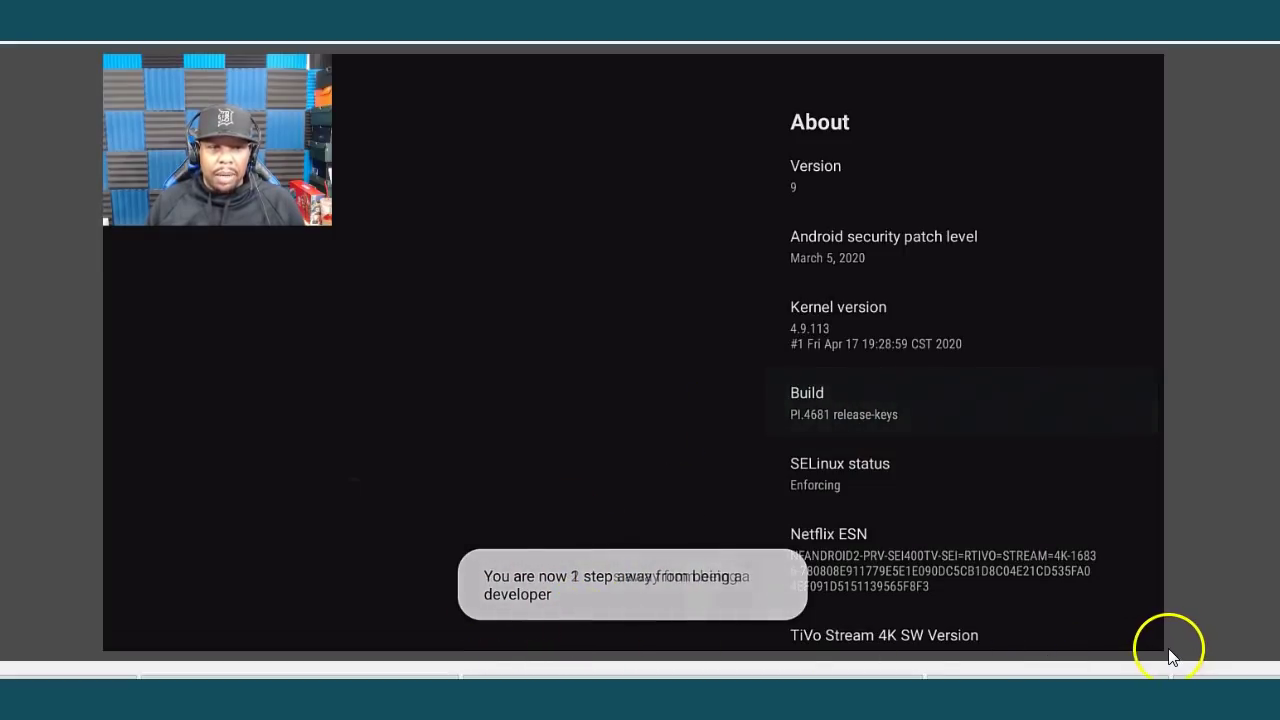
pyautogui.press('Return')
pyautogui.press('Return')
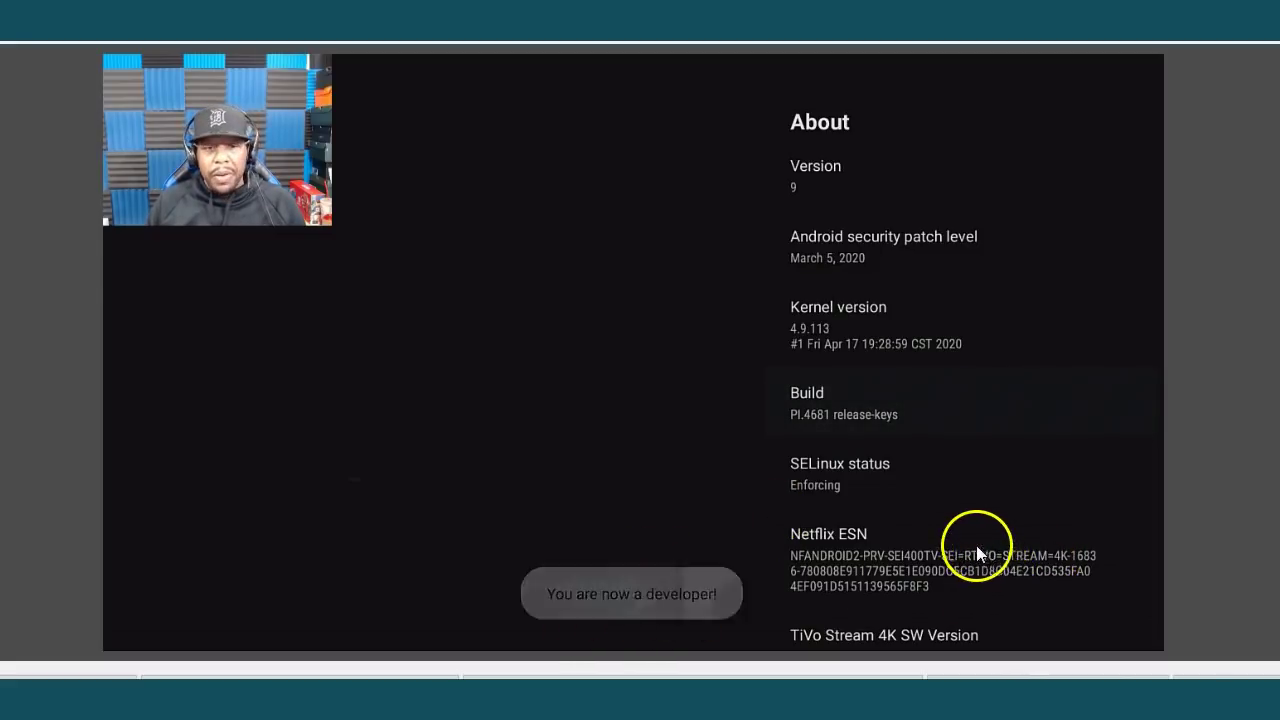
pyautogui.press('Escape')
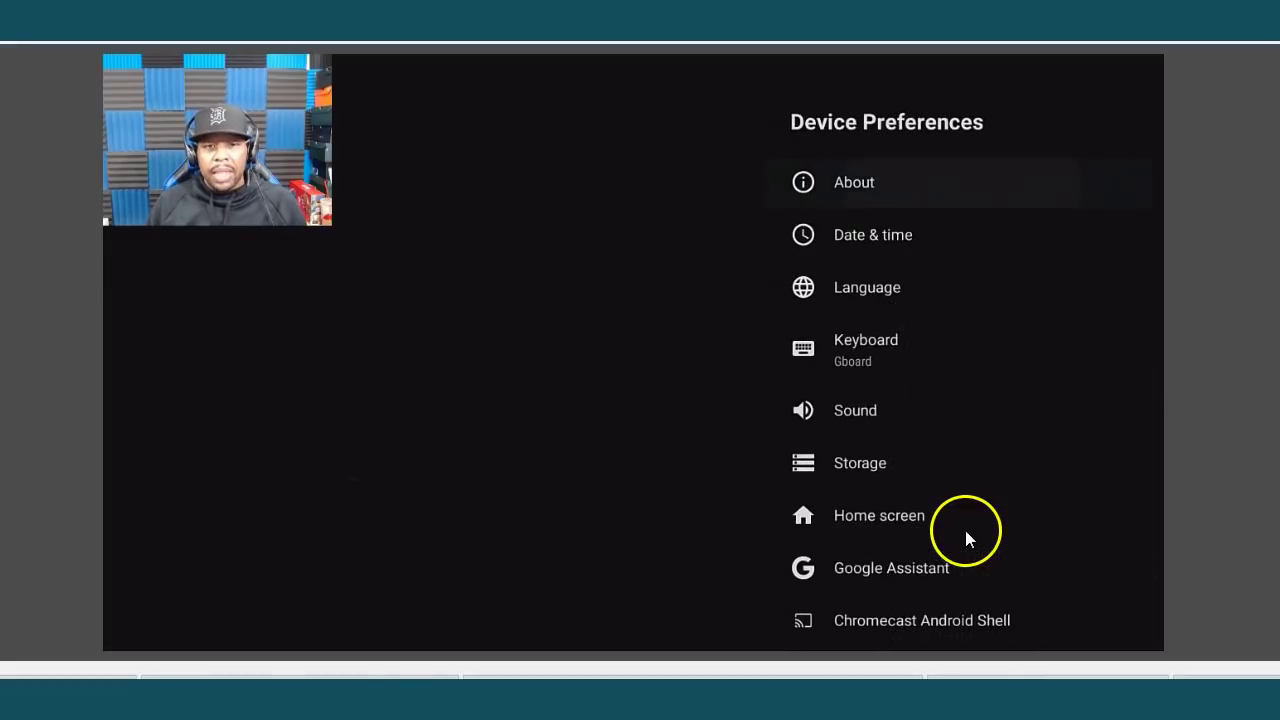
# Look through the About entries to the last one, then return to Device Preferences
pyautogui.press('Return')
pyautogui.press('Down')
pyautogui.press('Down')
pyautogui.press('Down')
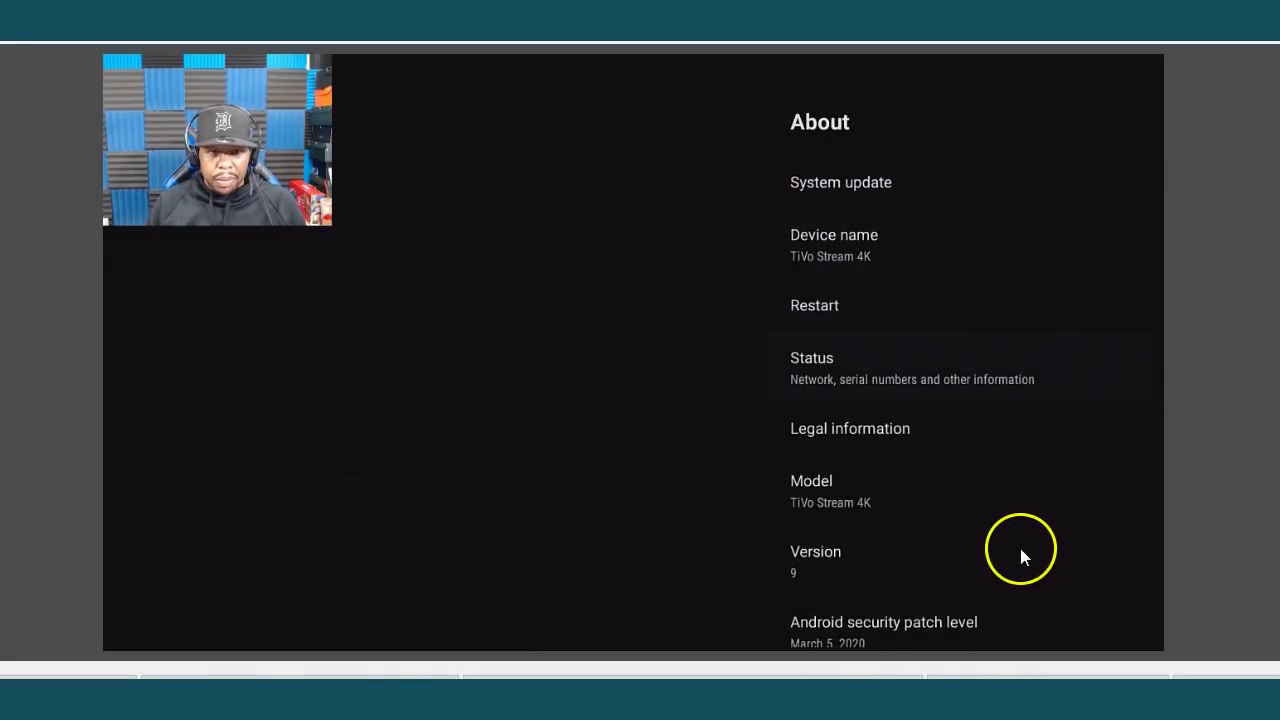
pyautogui.press('Down')
pyautogui.press('Down')
pyautogui.press('Down')
pyautogui.press('Down')
pyautogui.press('Down')
pyautogui.press('Down')
pyautogui.press('Down')
pyautogui.press('Down')
pyautogui.press('Down')
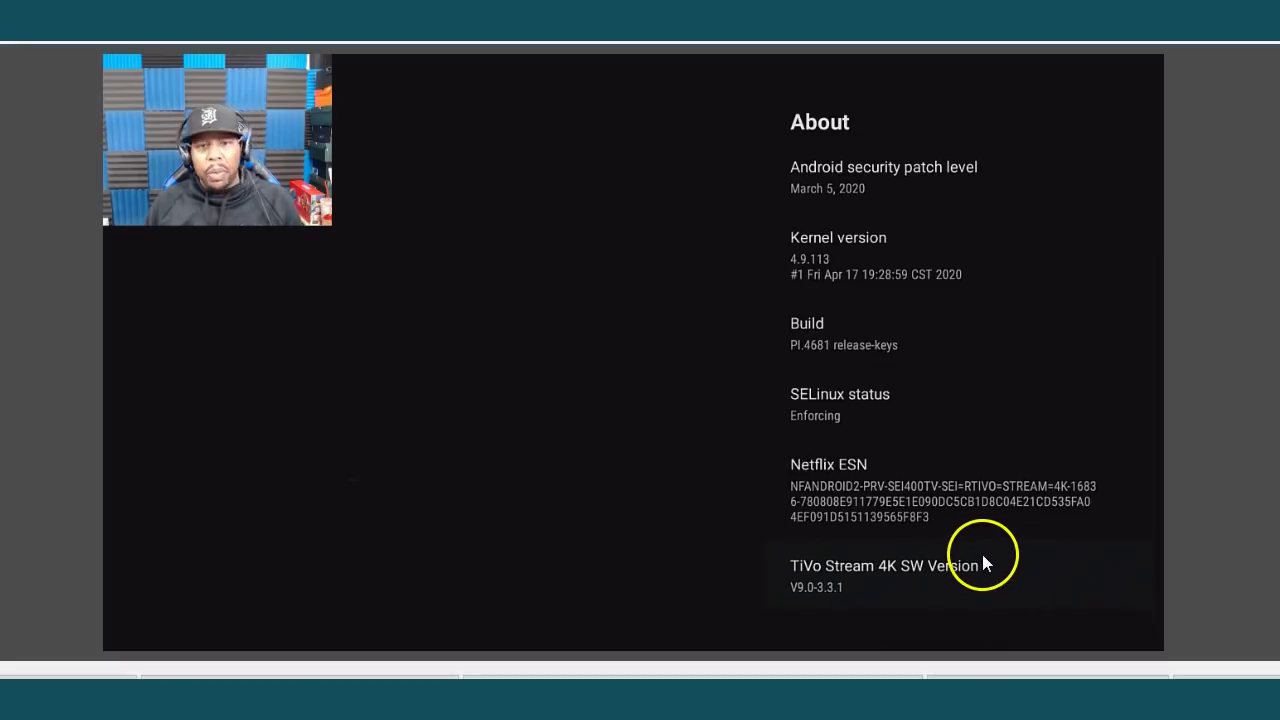
pyautogui.press('Escape')
# Open the new Developer options list, browse past USB debugging (off), and go Home
pyautogui.press('Down')
pyautogui.press('Down')
pyautogui.press('Down')
pyautogui.press('Down')
pyautogui.press('Down')
pyautogui.press('Down')
pyautogui.press('Down')
pyautogui.press('Down')
pyautogui.press('Down')
pyautogui.press('Down')
pyautogui.press('Down')
pyautogui.press('Down')
pyautogui.press('Down')
pyautogui.press('Down')
pyautogui.press('Down')
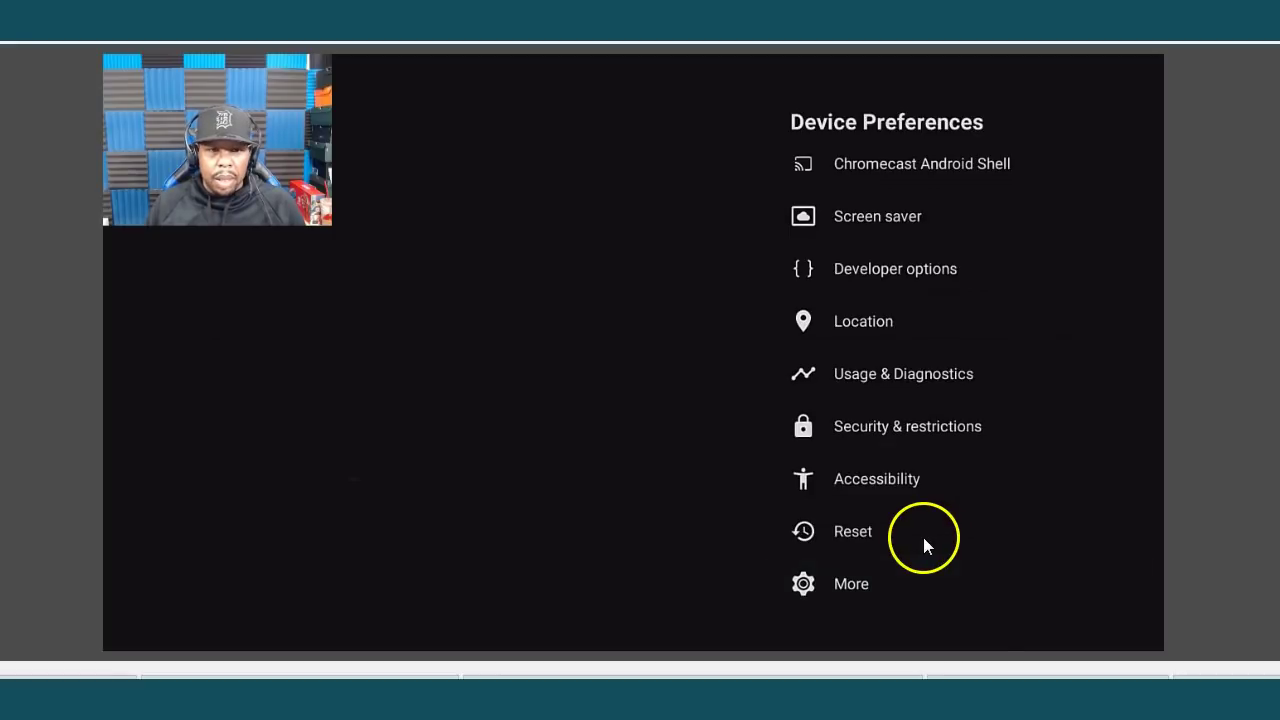
pyautogui.press('Up')
pyautogui.press('Up')
pyautogui.press('Up')
pyautogui.press('Up')
pyautogui.press('Up')
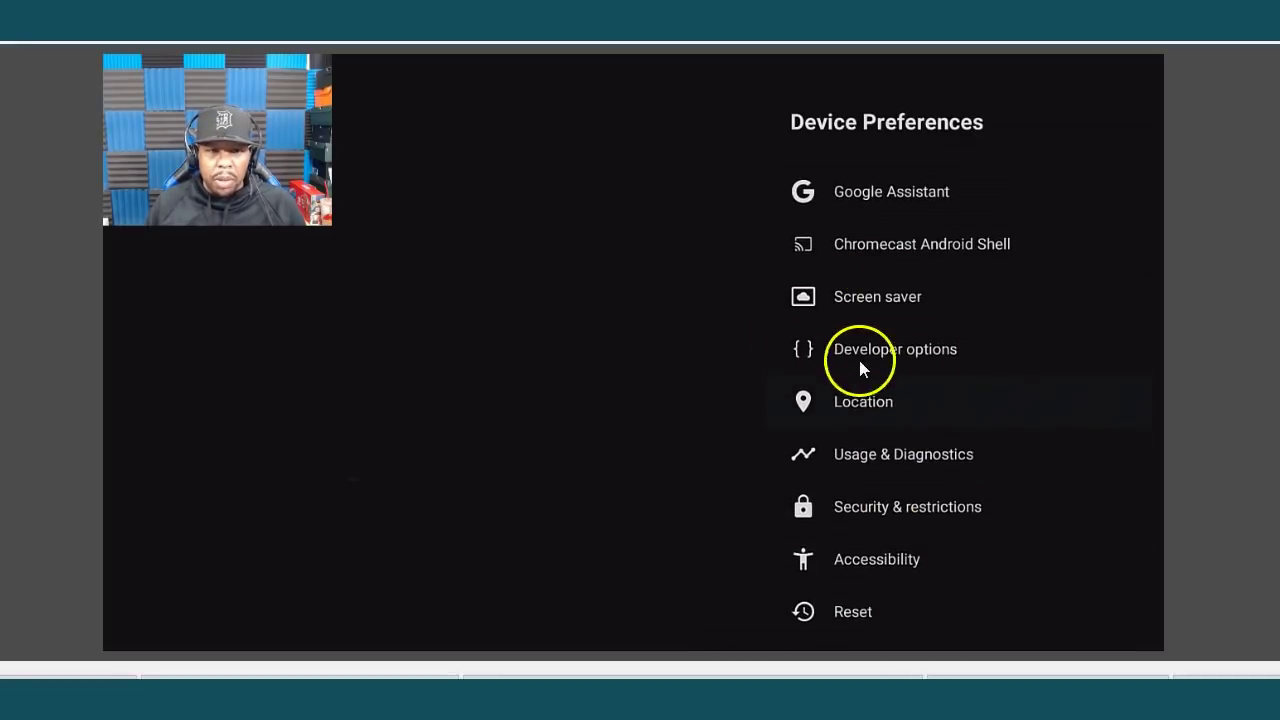
pyautogui.press('Up')
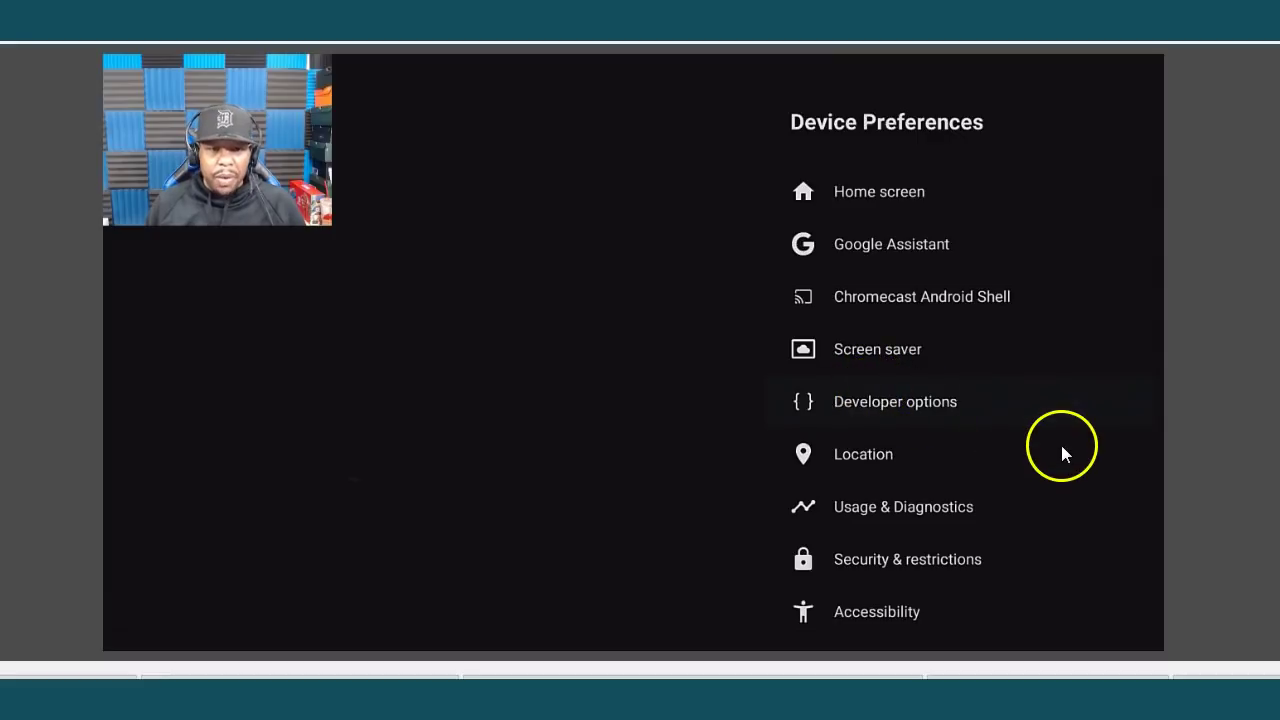
pyautogui.press('Return')
pyautogui.press('Down')
pyautogui.press('Down')
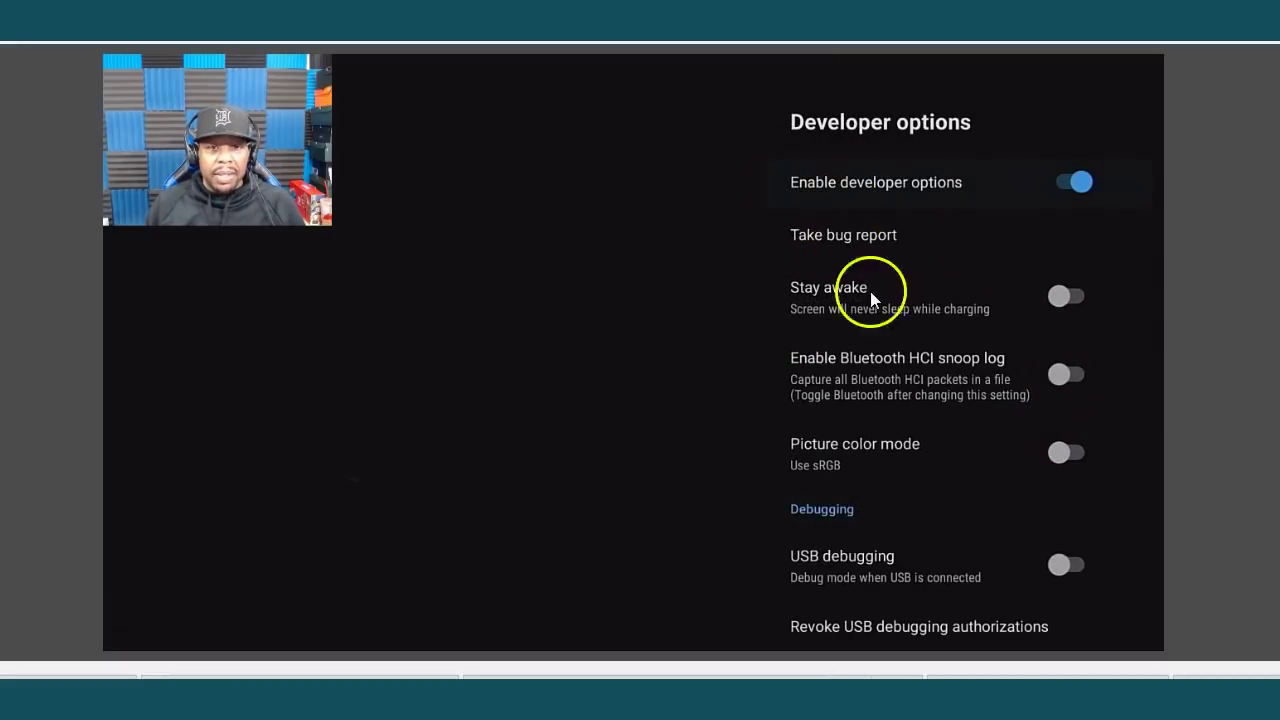
pyautogui.press('Down')
pyautogui.press('Down')
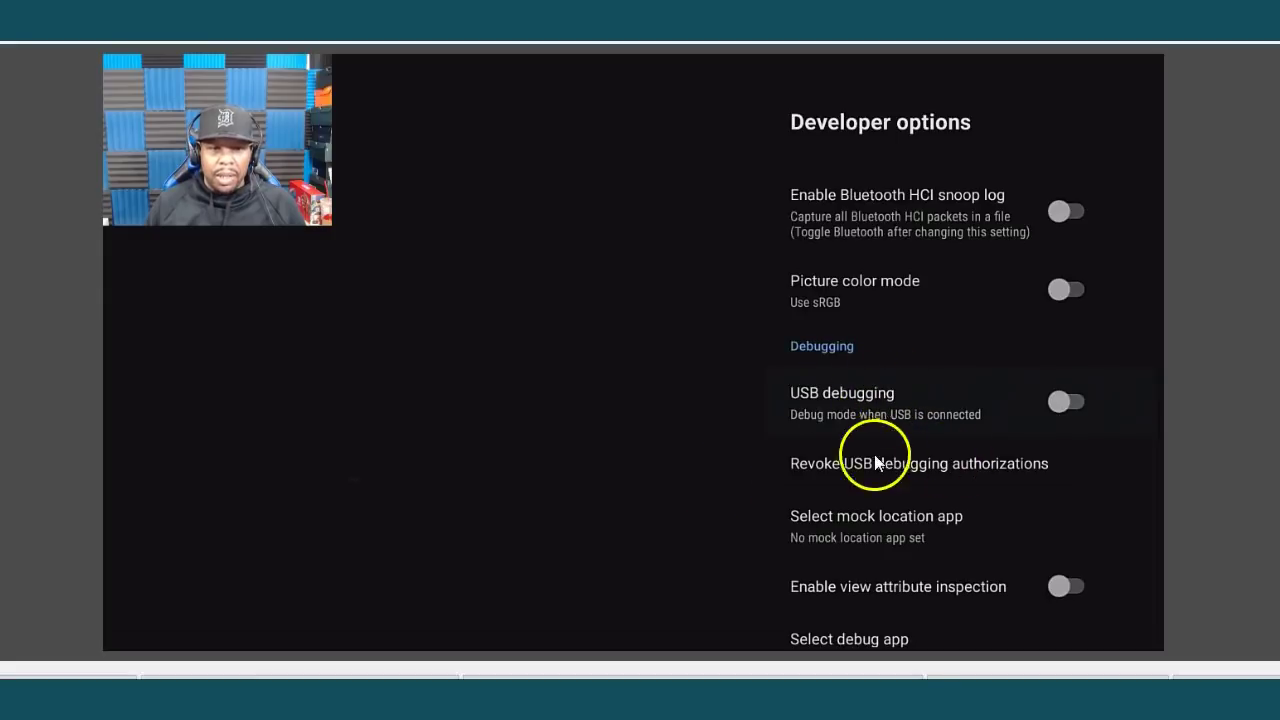
pyautogui.press('Down')
pyautogui.press('Down')
pyautogui.press('Down')
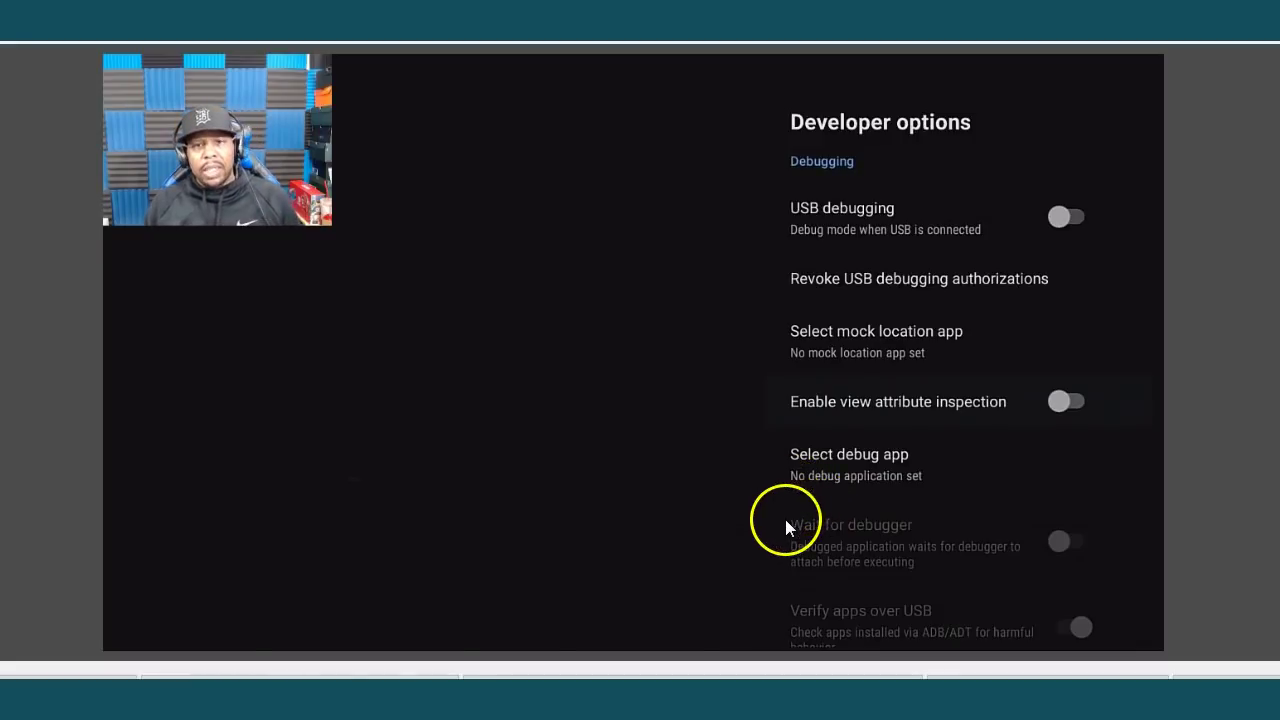
pyautogui.press('Home')
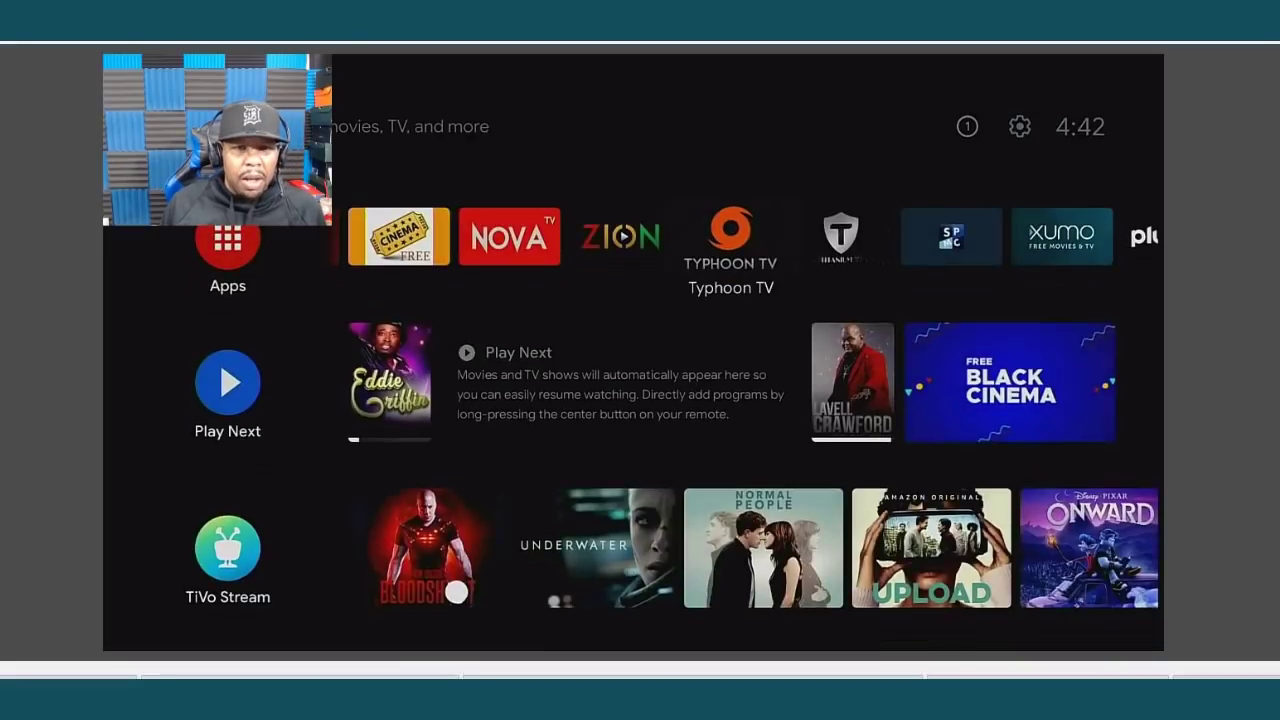
# In the Apps grid, move the Cinema tile one place left, ahead of the red bee-icon app
pyautogui.press('Down')
pyautogui.press('Left')
pyautogui.press('Left')
pyautogui.press('Left')
pyautogui.press('Left')
pyautogui.press('Left')
pyautogui.press('Left')
pyautogui.press('Left')
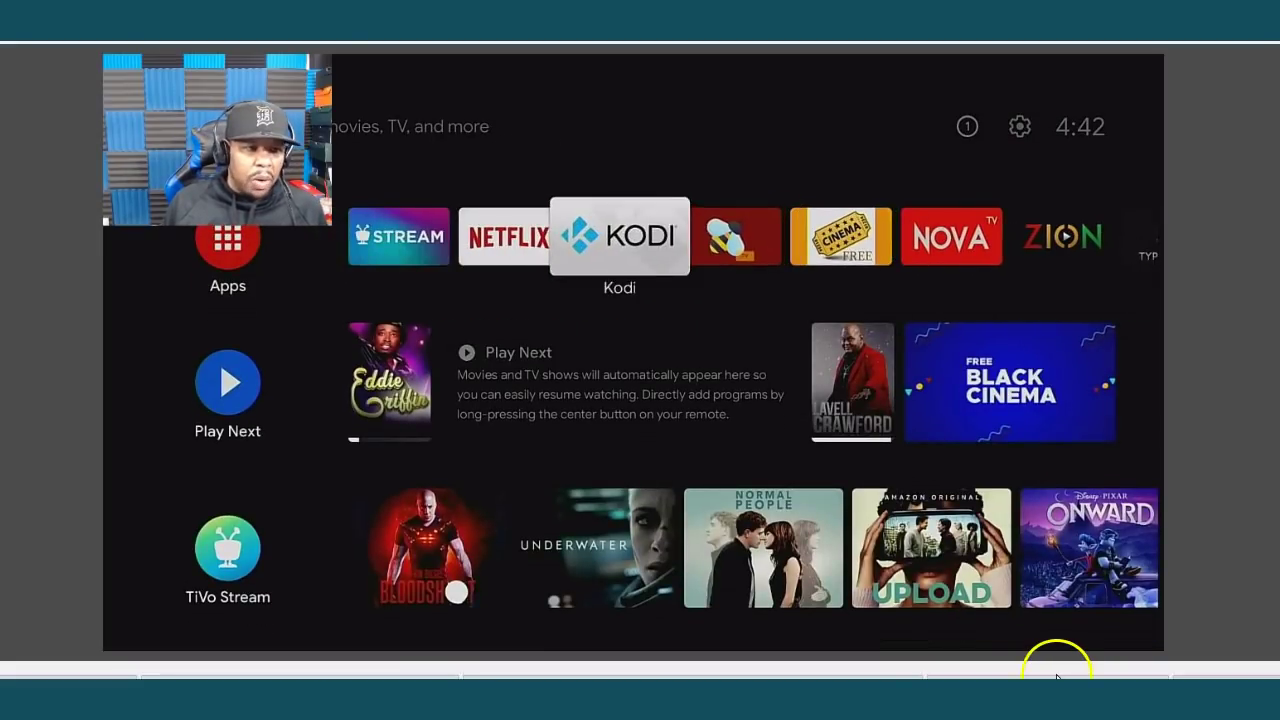
pyautogui.click(322, 215)
pyautogui.moveTo(329, 230); pyautogui.dragTo(265, 148)
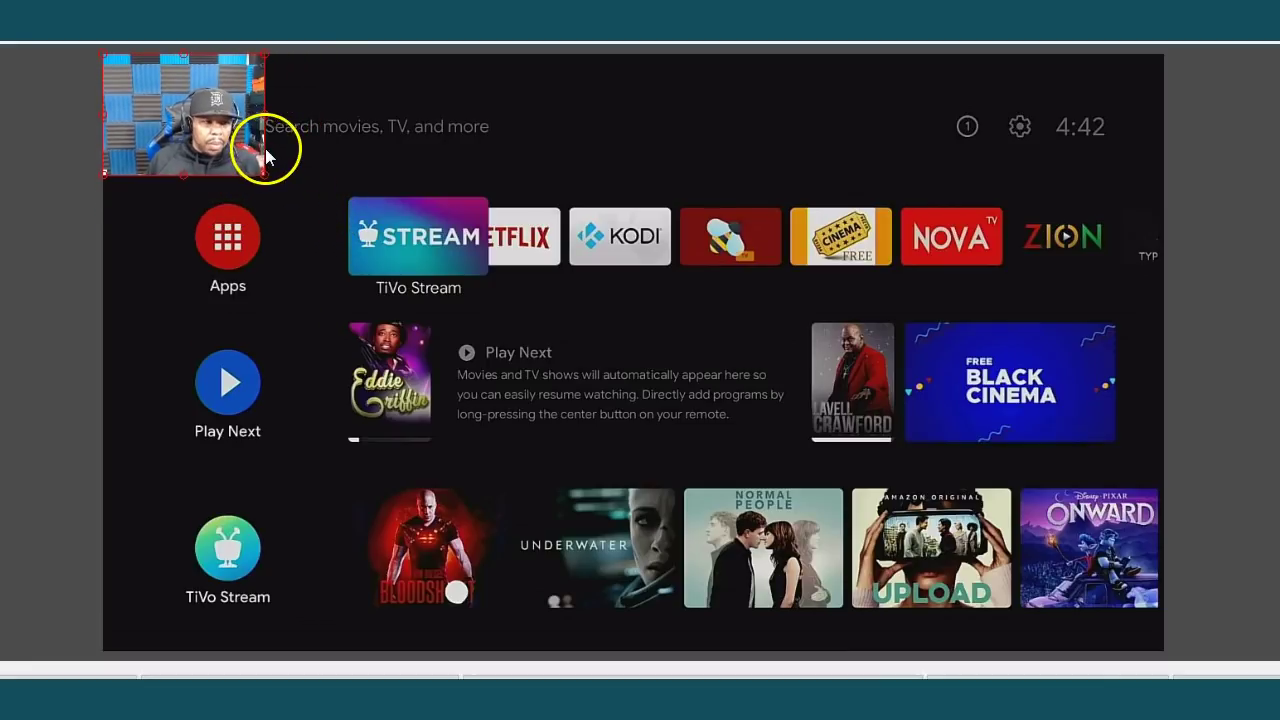
pyautogui.click(137, 232)
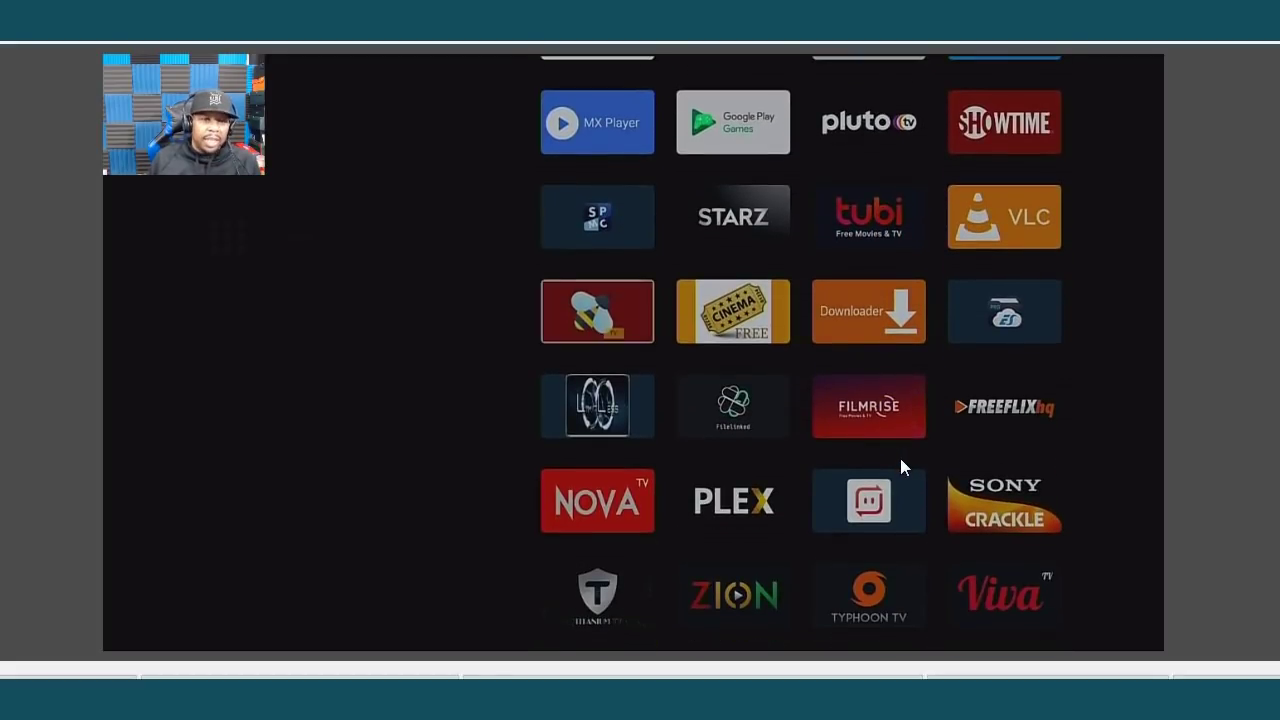
pyautogui.click(639, 362)
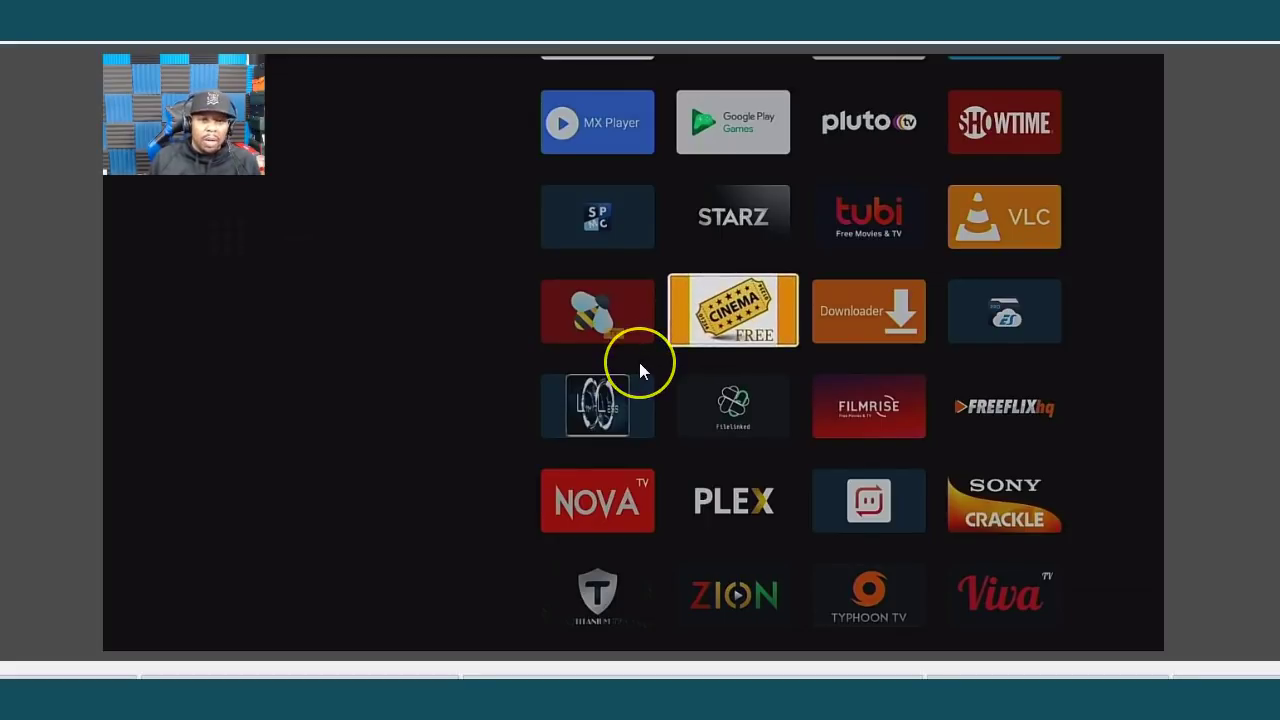
pyautogui.click(740, 313)
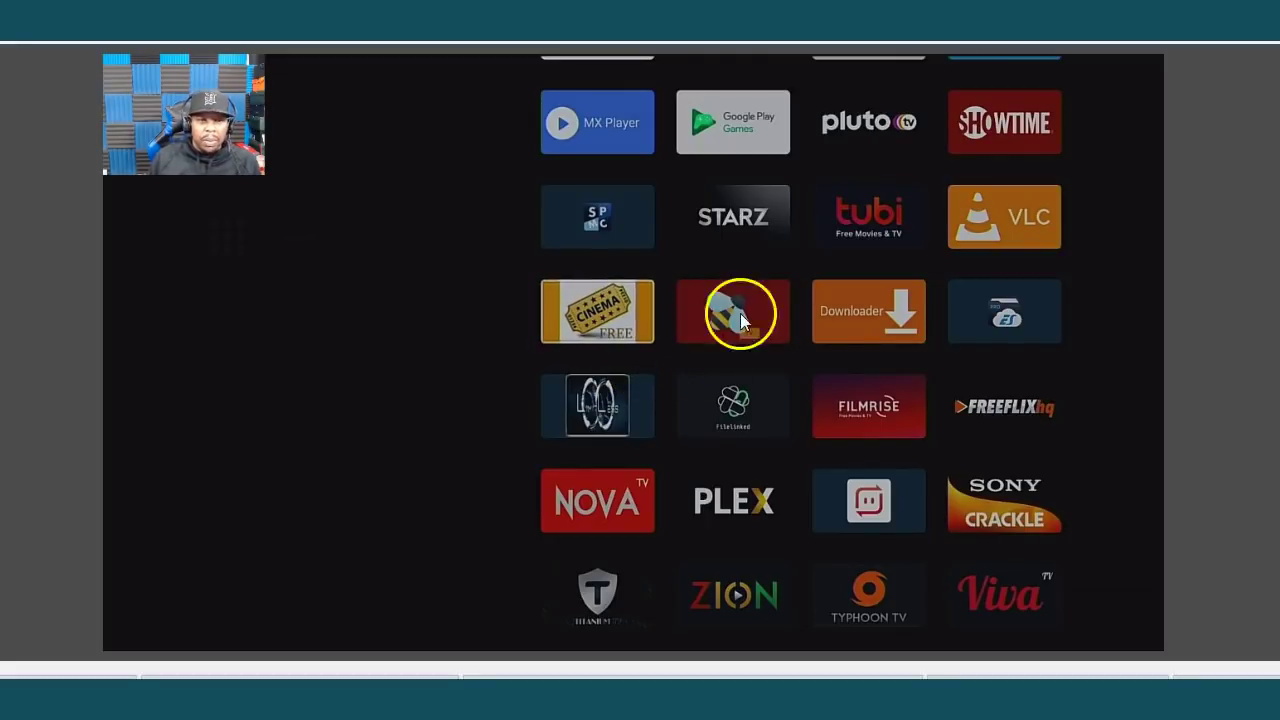
pyautogui.click(965, 446)
pyautogui.press('Up')
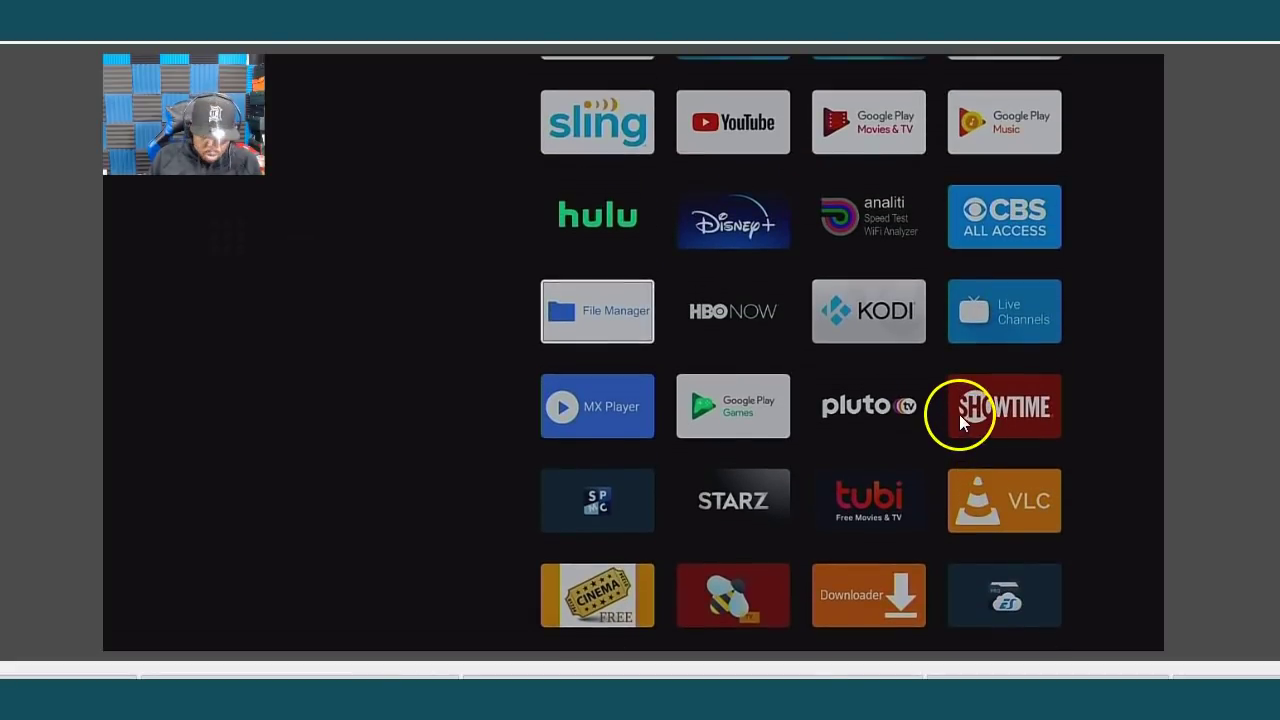